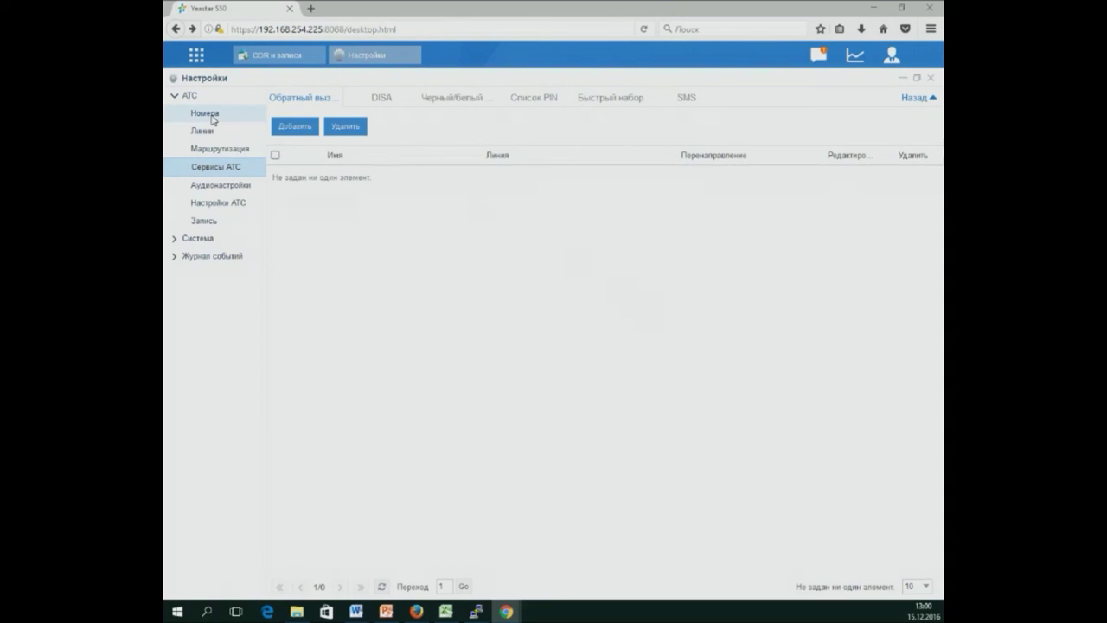
# - Review the list of trunks (Линии) and open the inbound route Routein for editing
pyautogui.click(209, 133)
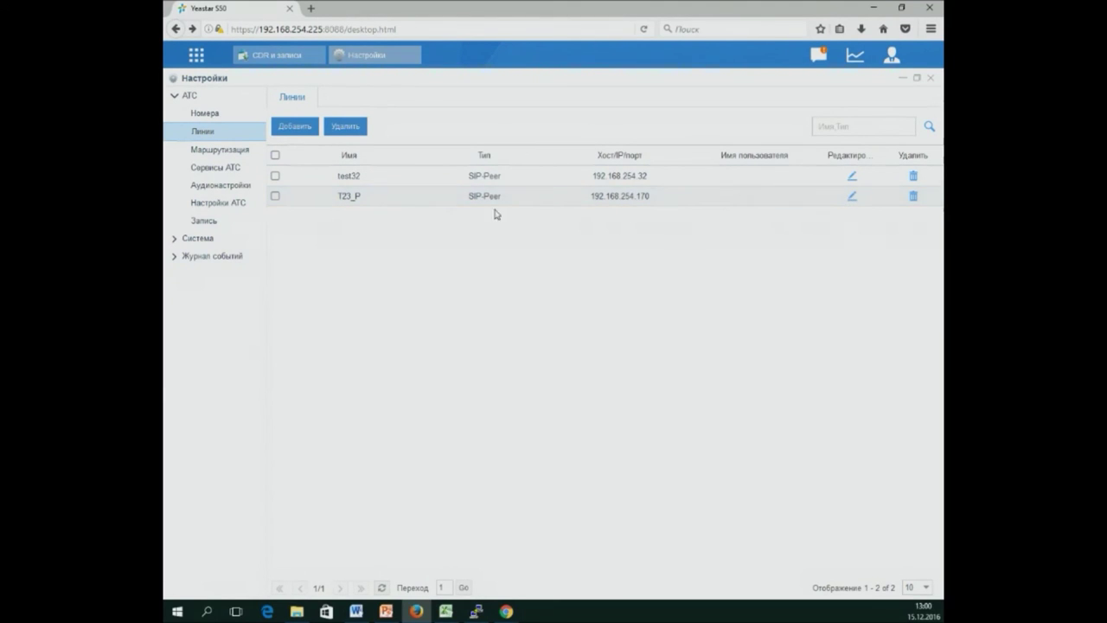
pyautogui.click(239, 154)
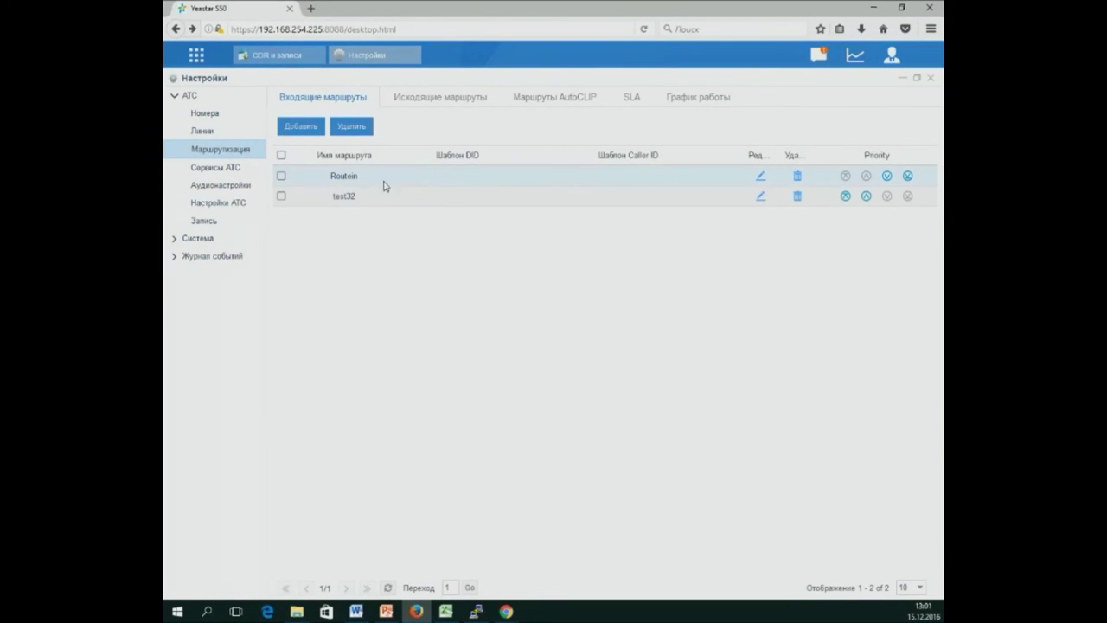
pyautogui.click(760, 182)
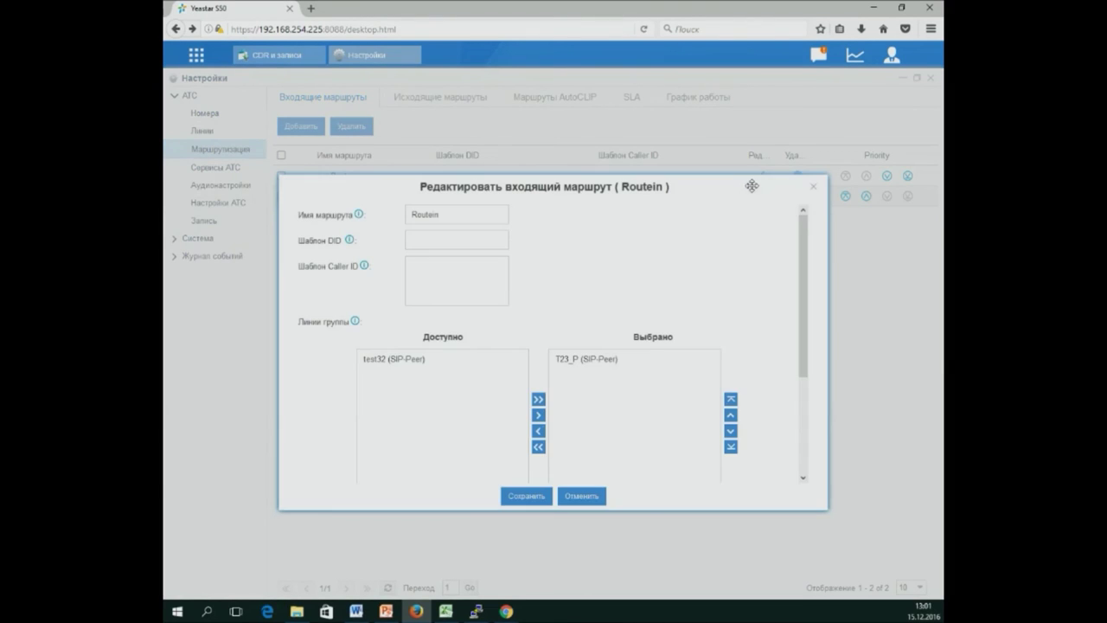
# - Try replacing the T23_P trunk with test32 in the selected trunks of the Routein inbound route
pyautogui.click(585, 359)
pyautogui.click(458, 361)
pyautogui.click(554, 367)
pyautogui.click(490, 370)
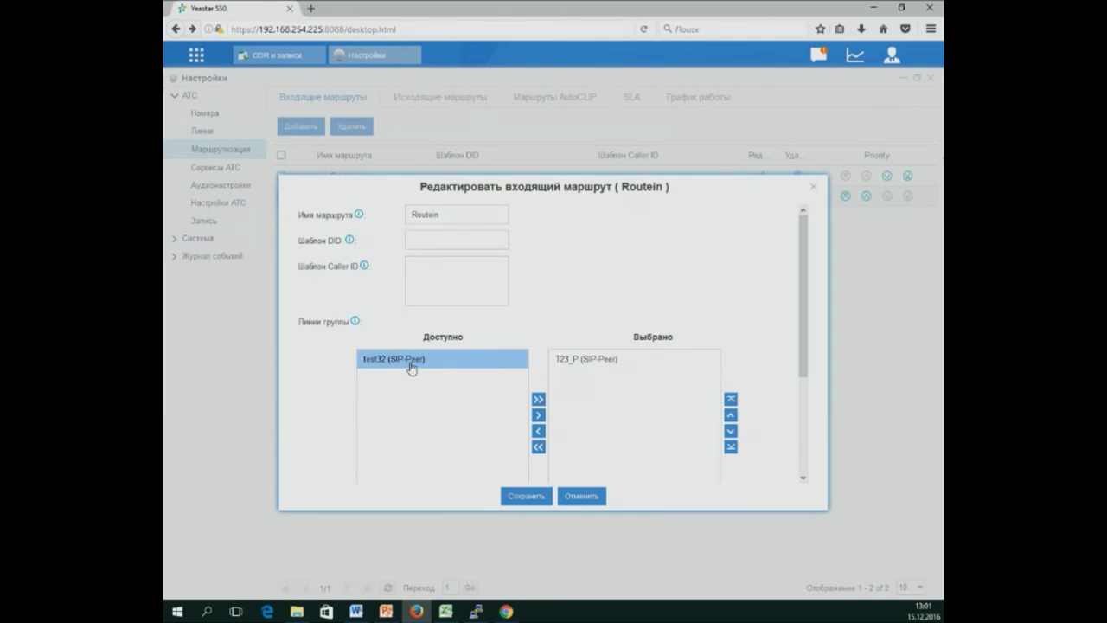
pyautogui.click(554, 361)
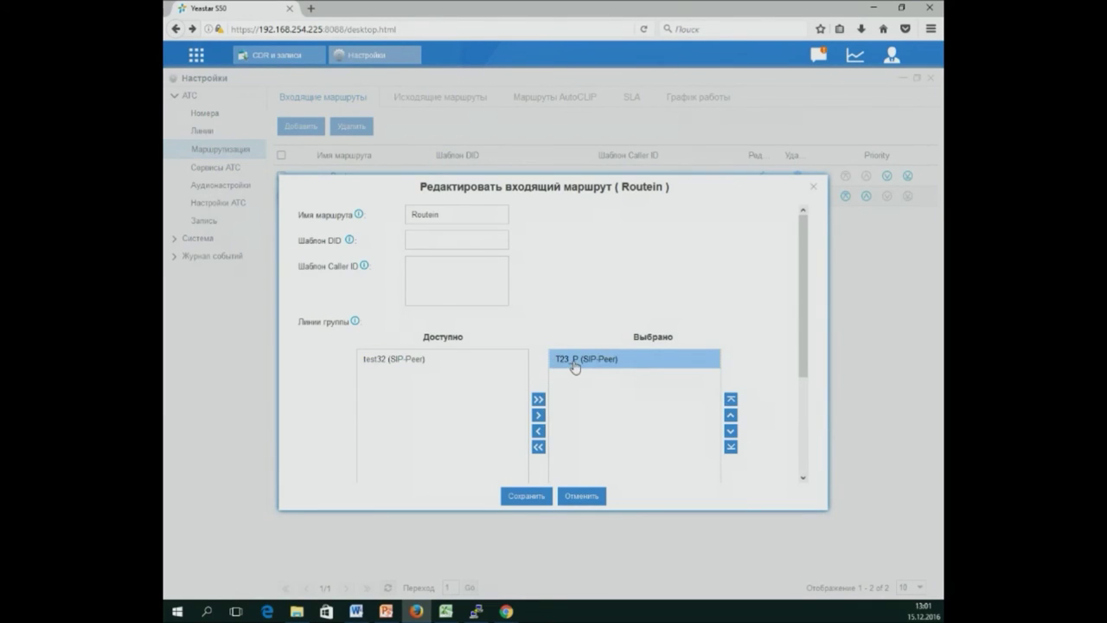
pyautogui.click(481, 361)
pyautogui.click(573, 366)
pyautogui.click(540, 416)
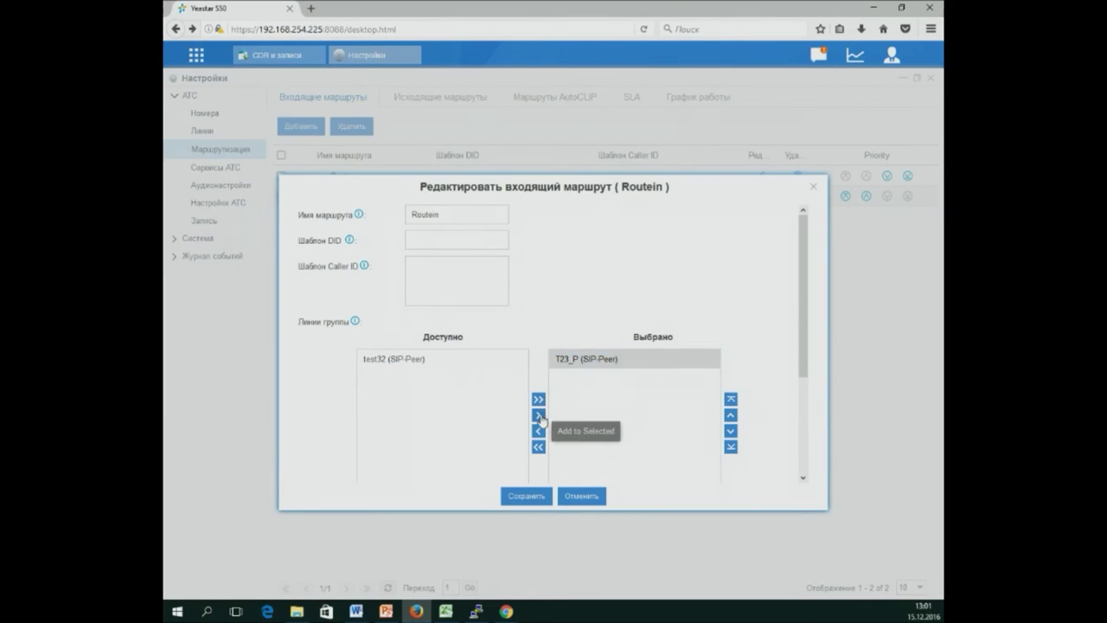
pyautogui.click(537, 431)
pyautogui.click(412, 361)
pyautogui.click(533, 430)
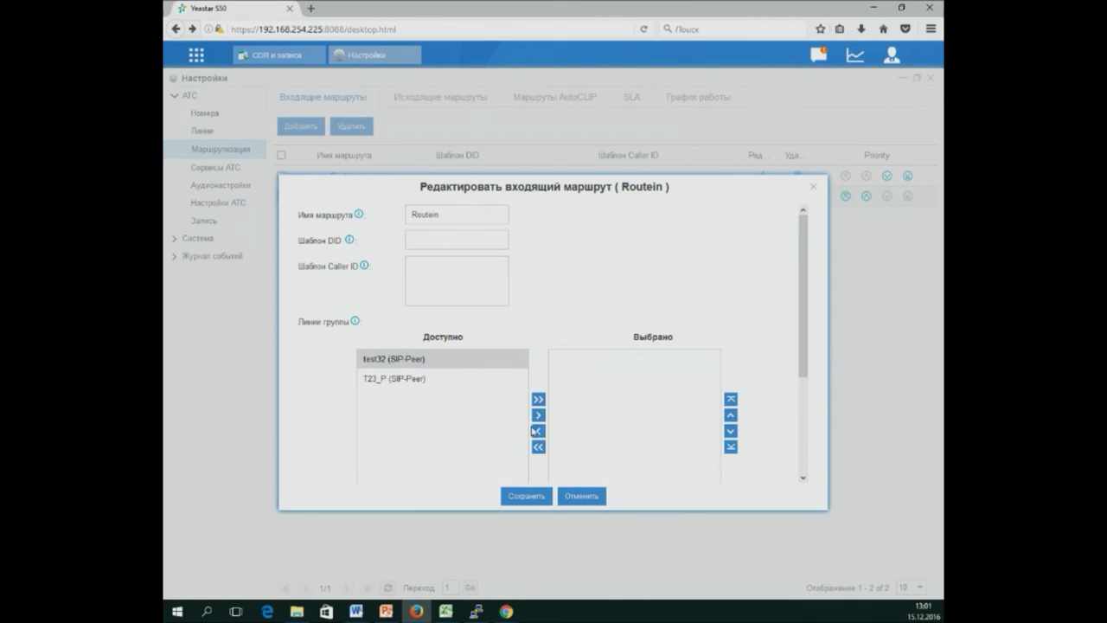
pyautogui.click(538, 416)
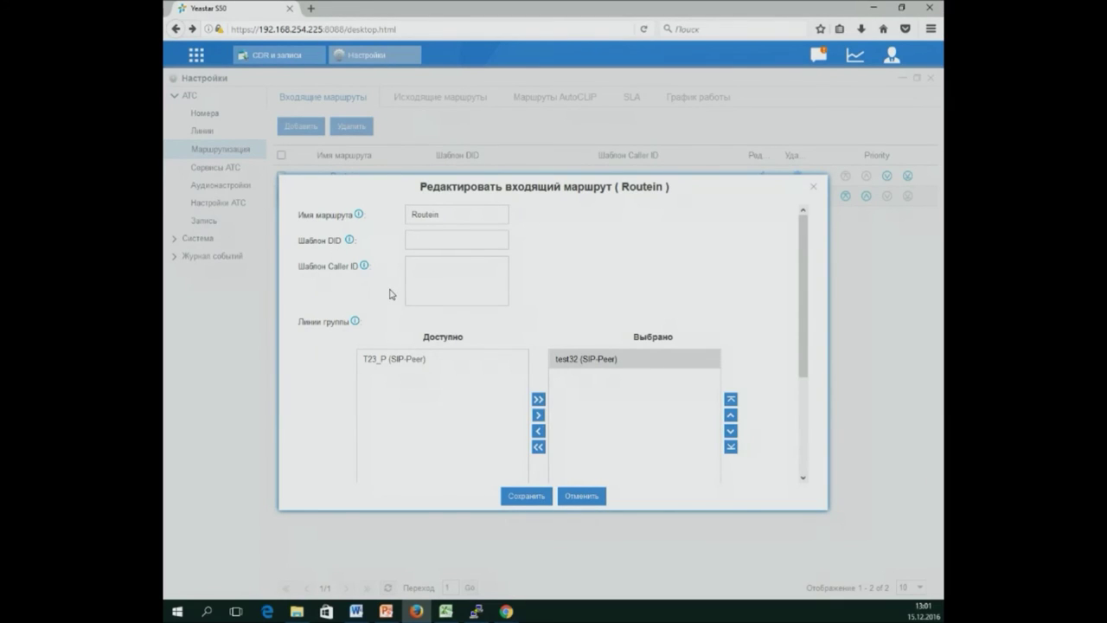
# - Examine the Caller ID pattern, destination and fax options of the Routein route, and close its editor without saving
pyautogui.click(430, 285)
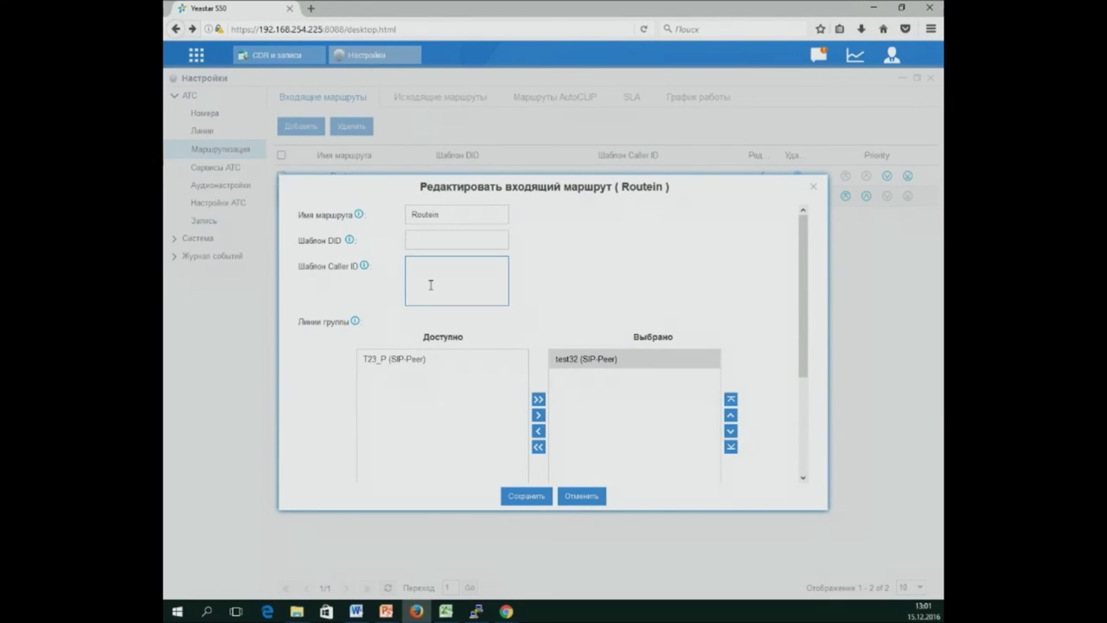
pyautogui.scroll(-1, 804, 296)
pyautogui.moveTo(804, 296); pyautogui.dragTo(778, 433)
pyautogui.moveTo(800, 397); pyautogui.dragTo(818, 264)
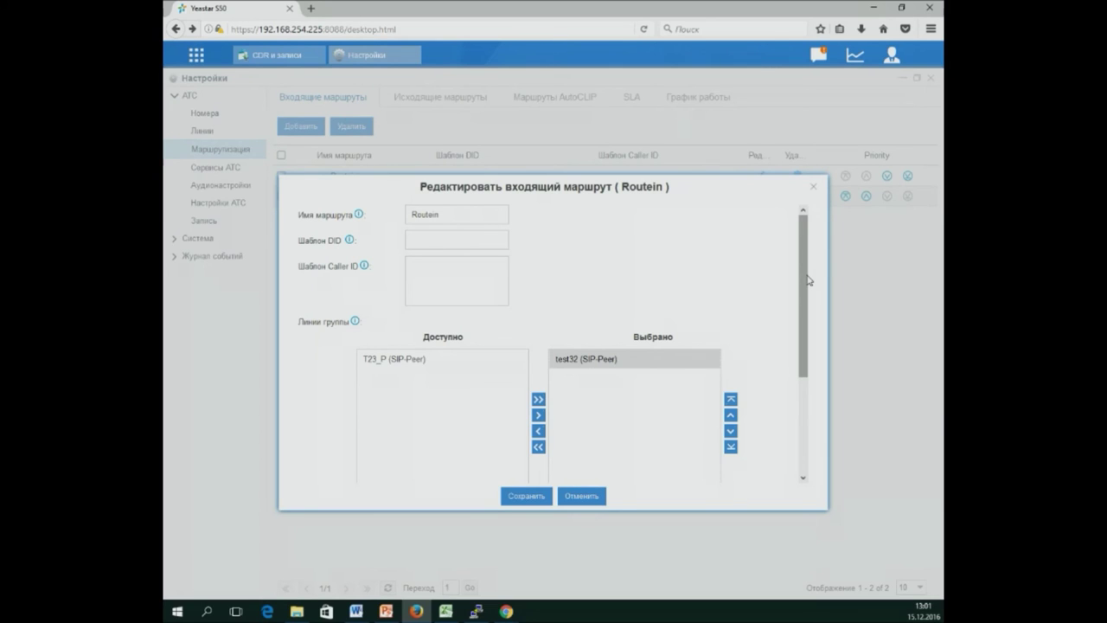
pyautogui.moveTo(809, 280); pyautogui.dragTo(801, 397)
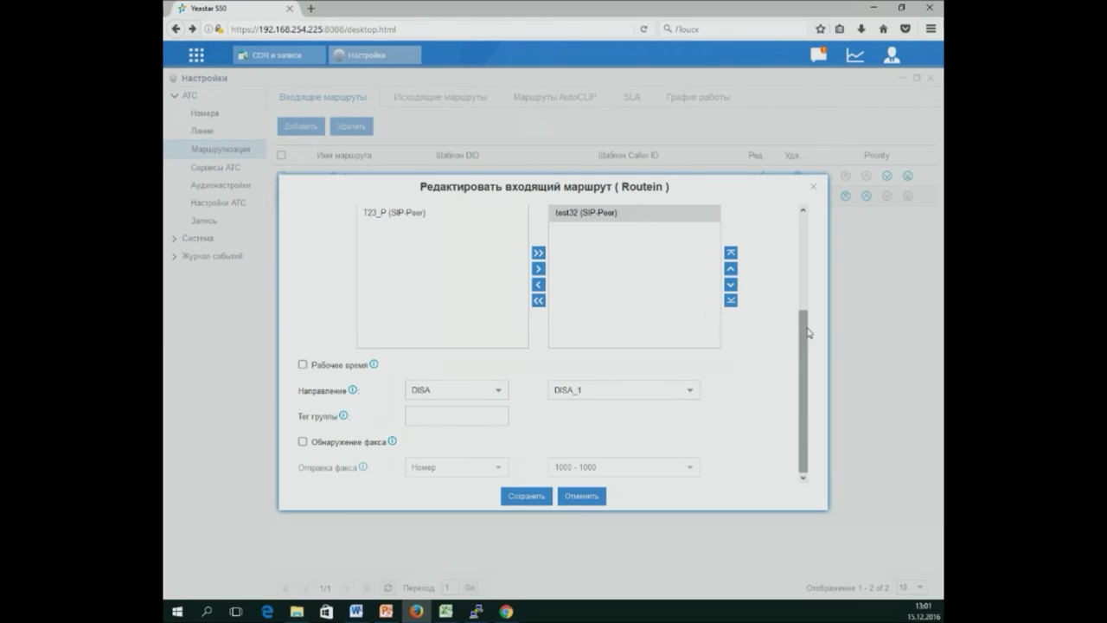
pyautogui.moveTo(808, 332); pyautogui.dragTo(818, 407)
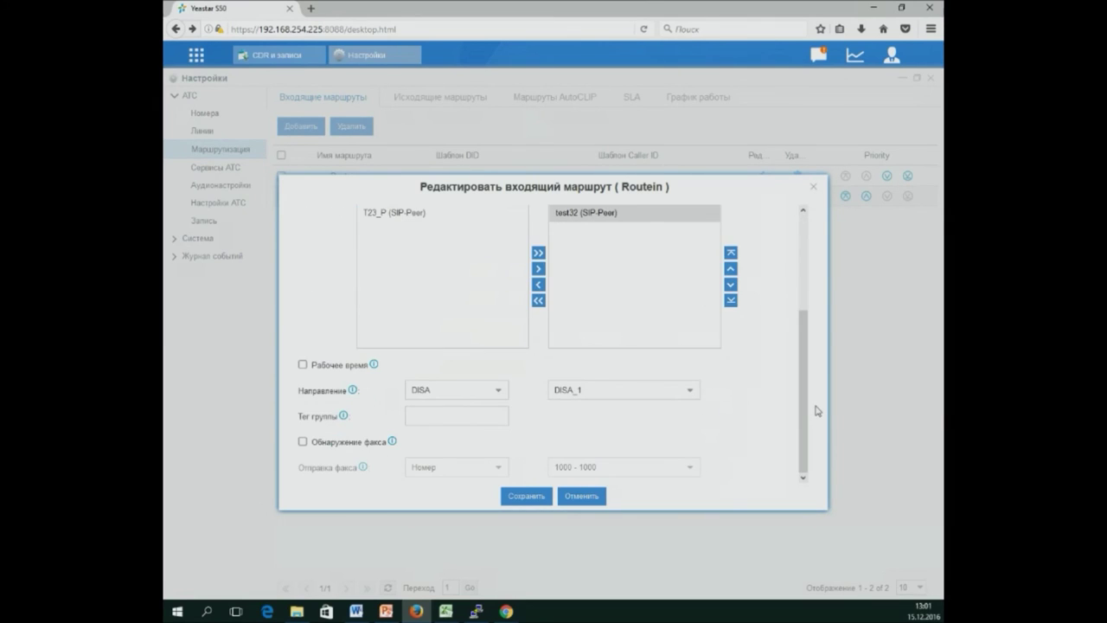
pyautogui.moveTo(806, 377); pyautogui.dragTo(805, 377)
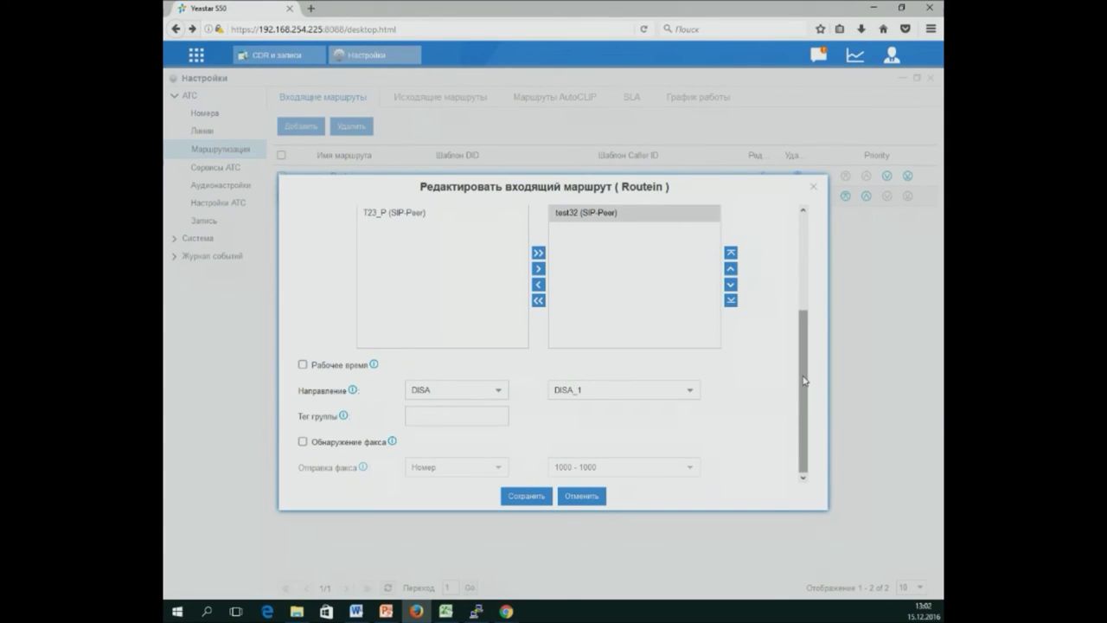
pyautogui.moveTo(804, 377); pyautogui.dragTo(816, 422)
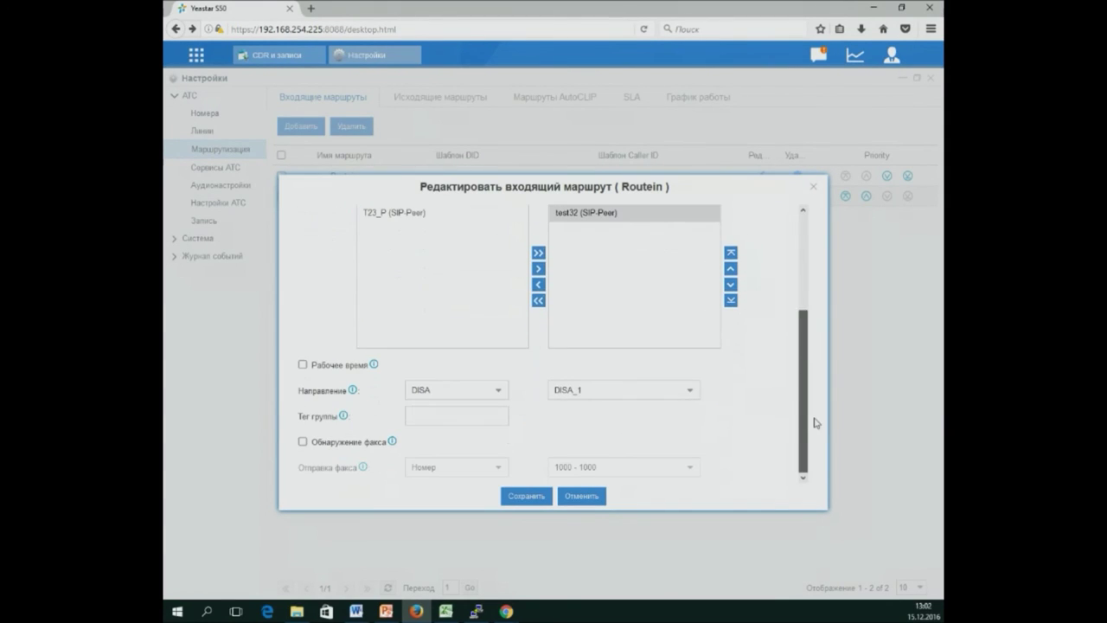
pyautogui.hotkey('alt', 'Tab')
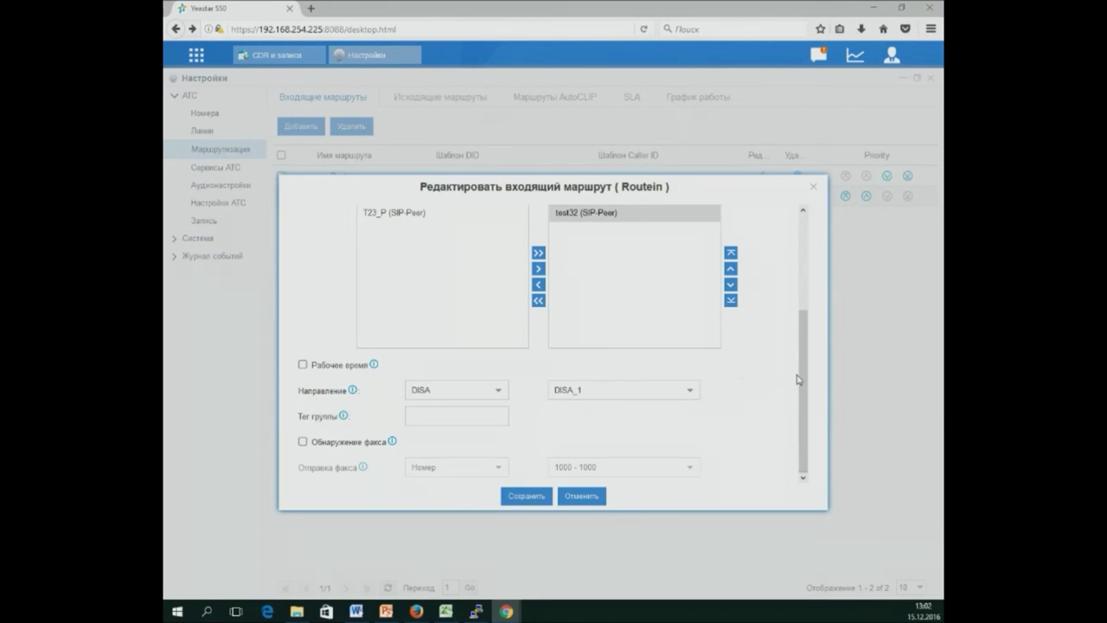
pyautogui.scroll(5, 797, 379)
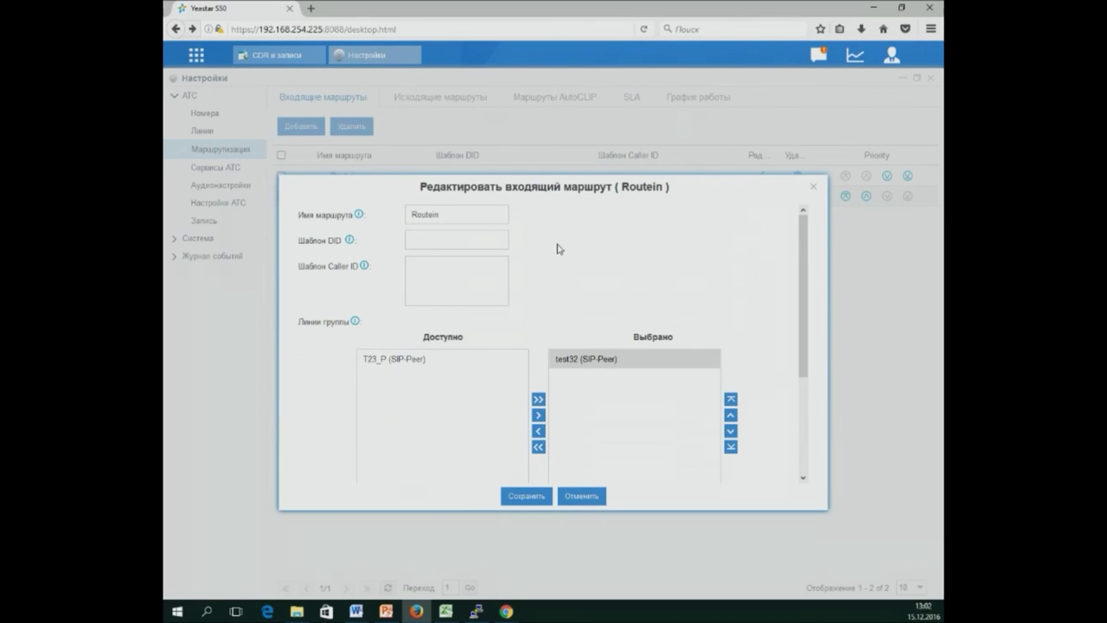
pyautogui.scroll(-3, 804, 295)
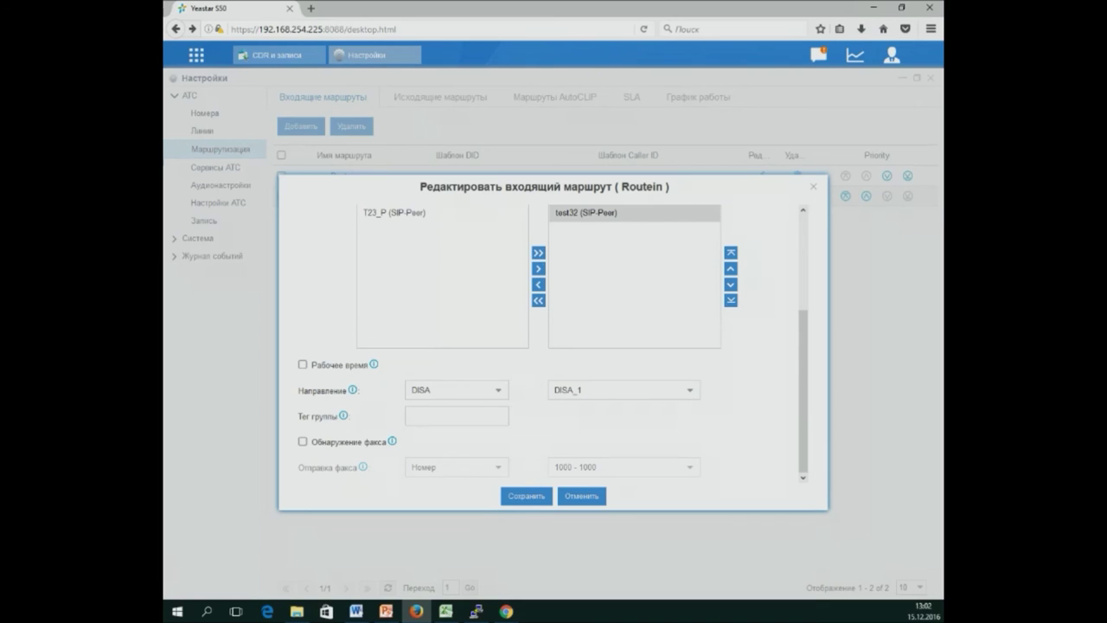
pyautogui.click(812, 191)
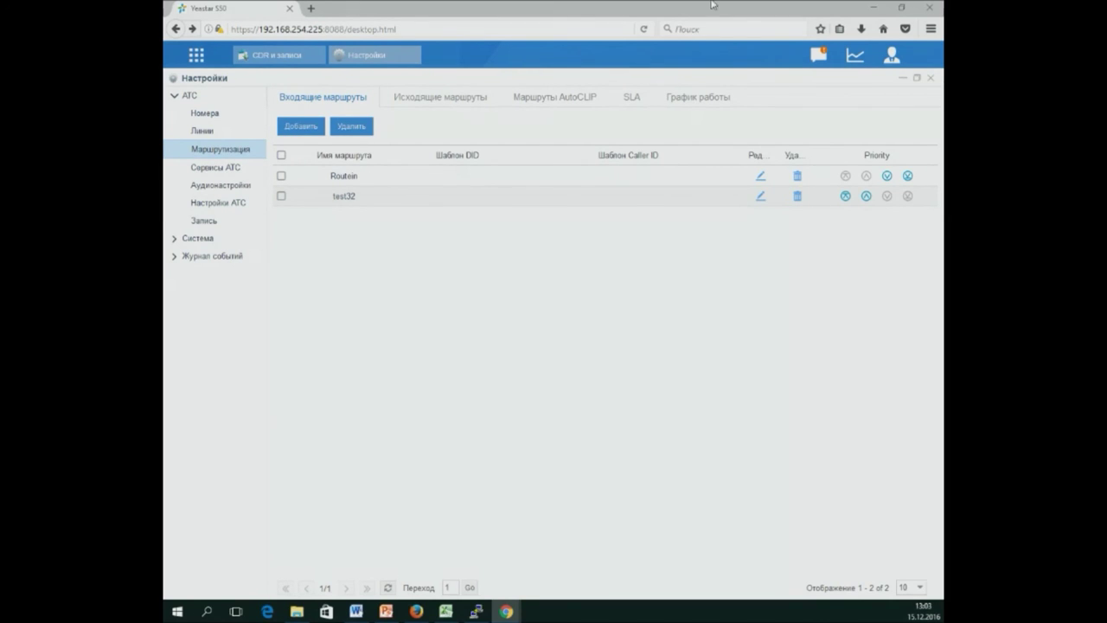
# - Minimize the settings window, open the PBX monitor (Монитор АТС) maximized, and examine the call status of the extensions
pyautogui.click(902, 78)
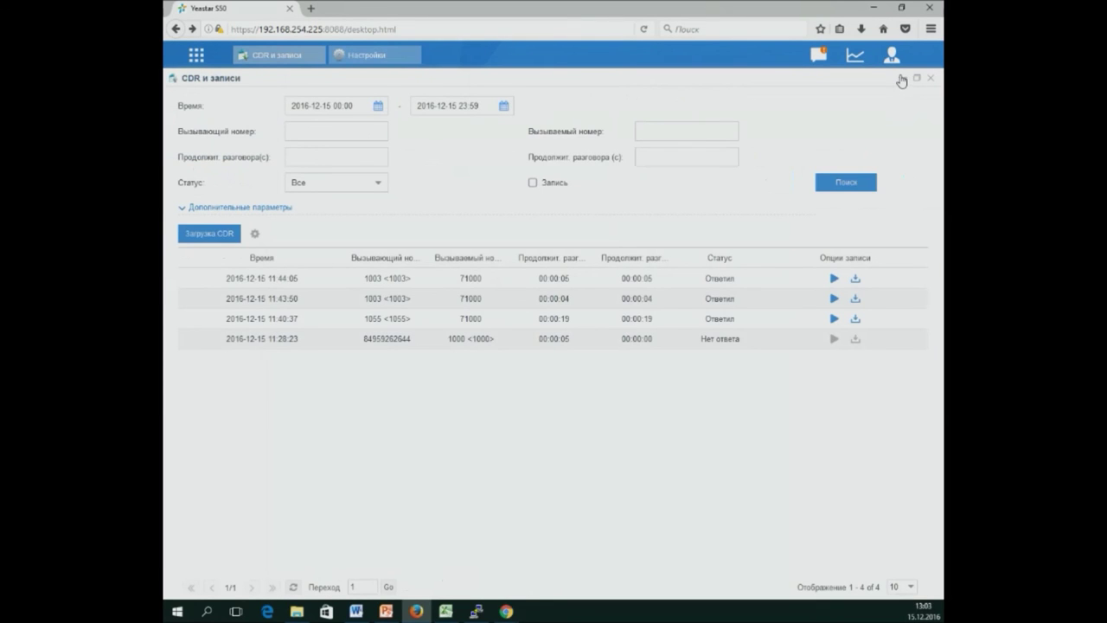
pyautogui.click(196, 54)
pyautogui.click(742, 363)
pyautogui.click(198, 57)
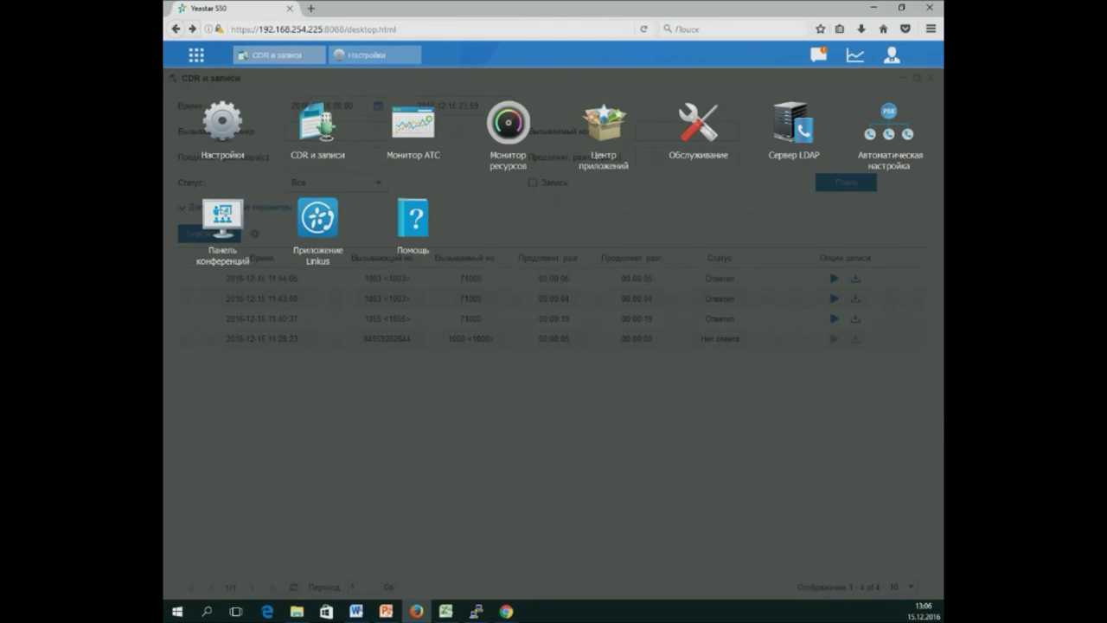
pyautogui.hotkey('alt', 'Tab')
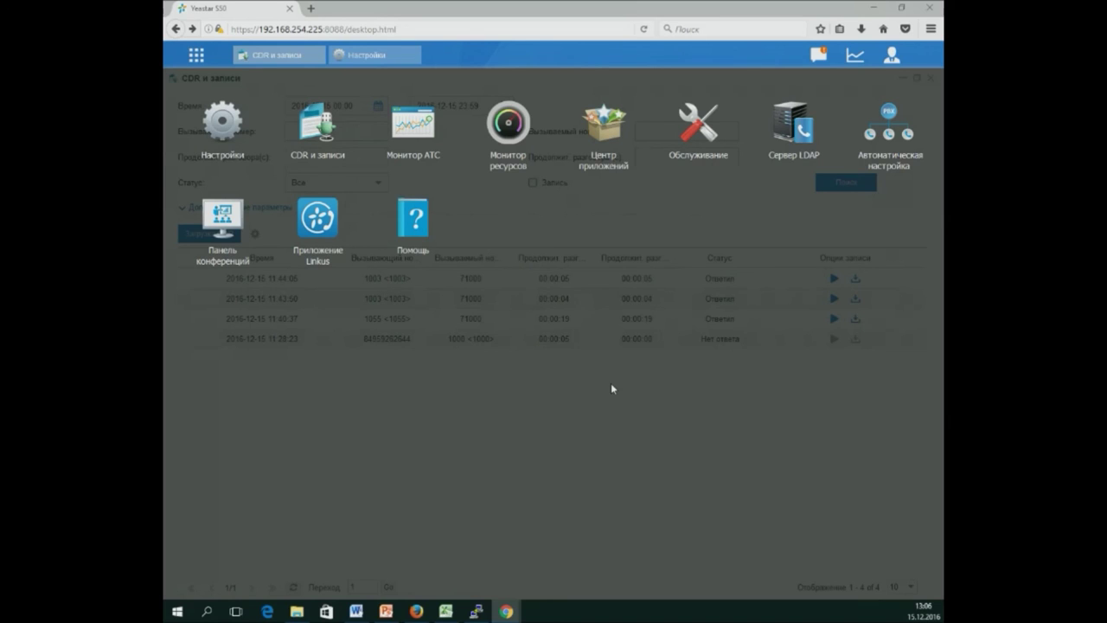
pyautogui.click(417, 143)
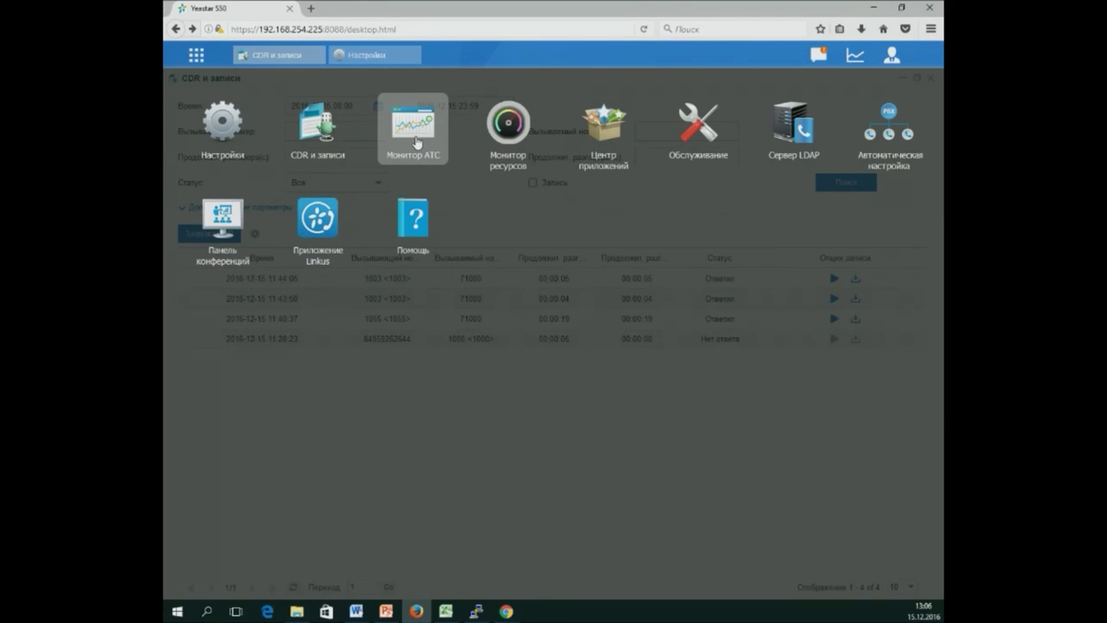
pyautogui.click(416, 142)
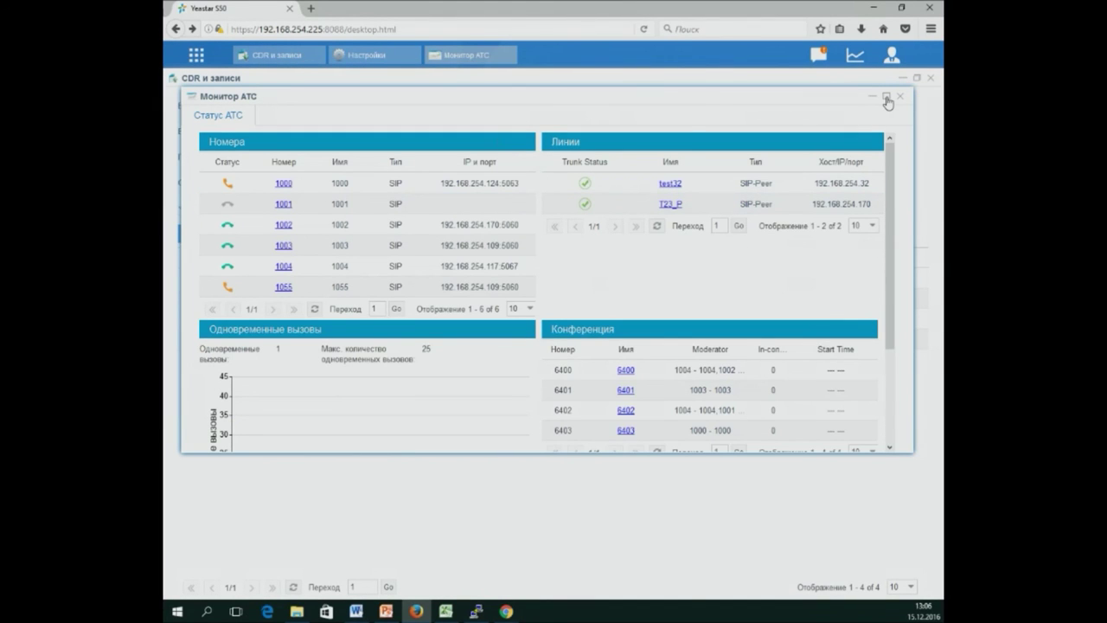
pyautogui.click(886, 100)
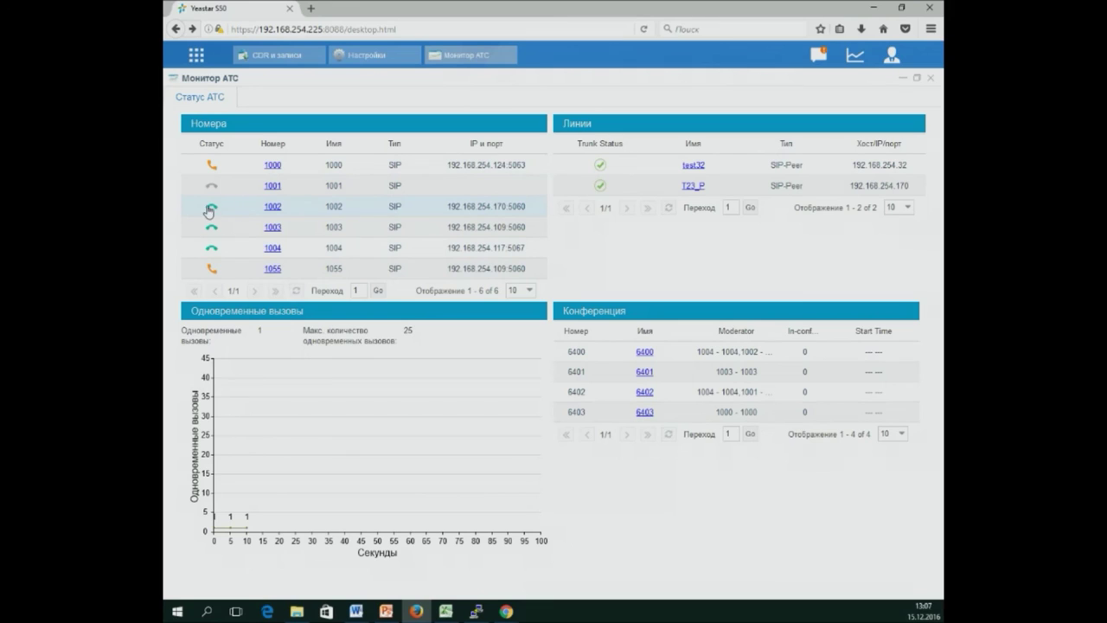
pyautogui.moveTo(212, 211)
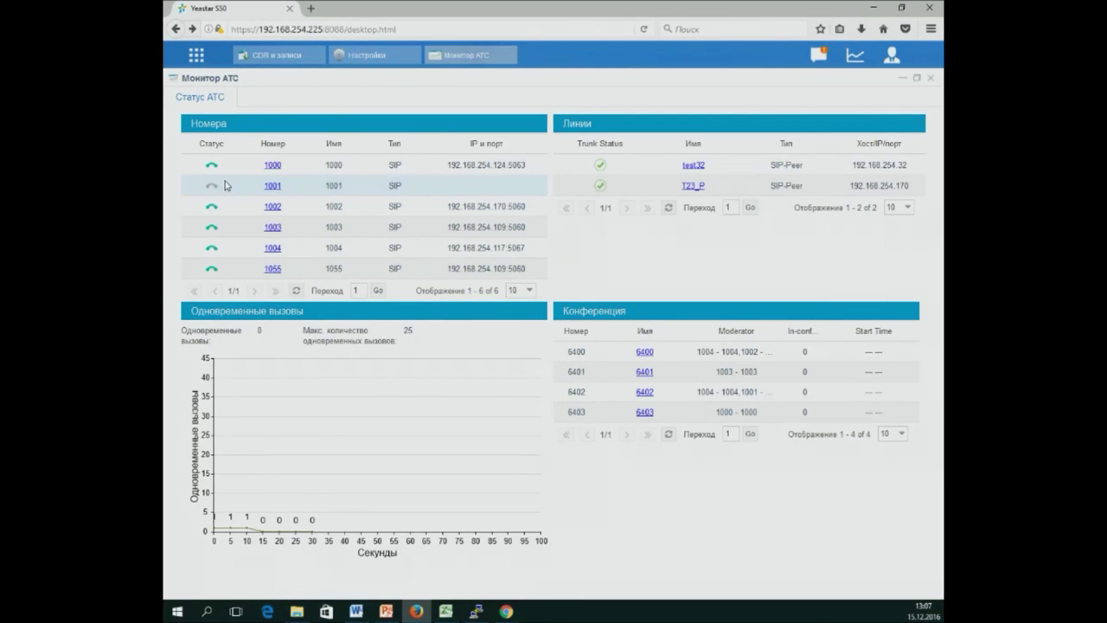
pyautogui.moveTo(213, 192)
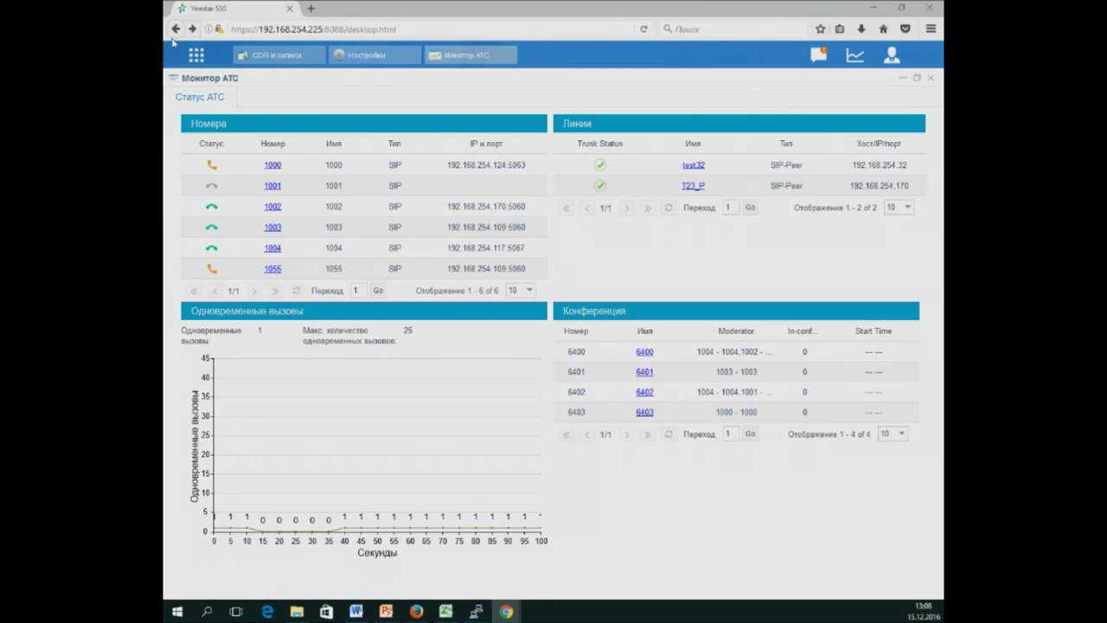
# - View the update, system log and Ethernet packet capture pages of the maintenance tool (Обслуживание), and close it
pyautogui.click(196, 57)
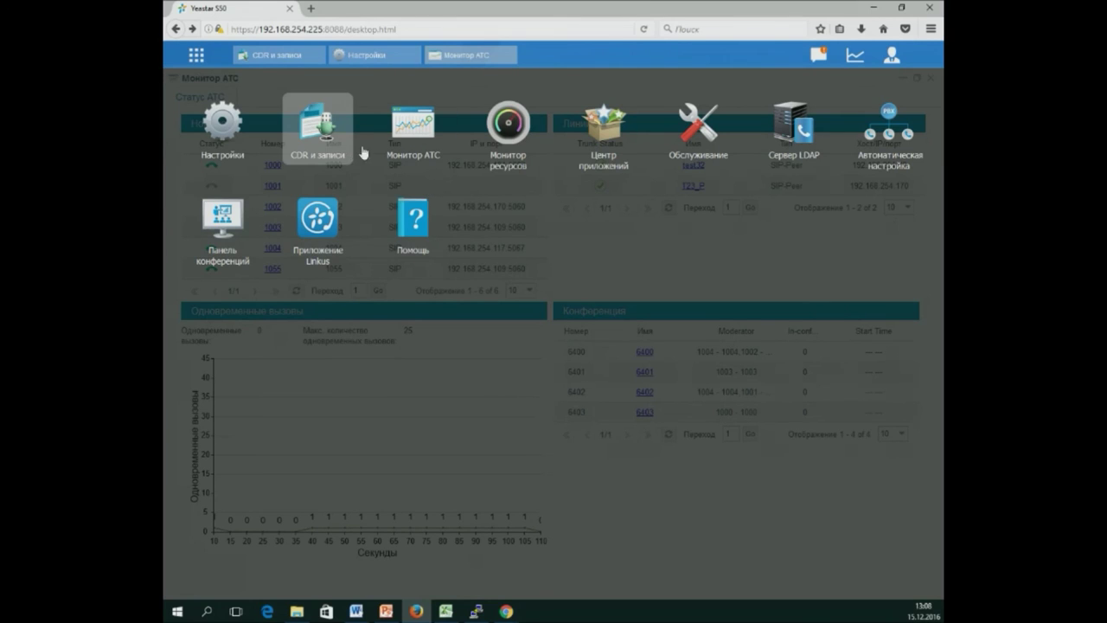
pyautogui.click(685, 146)
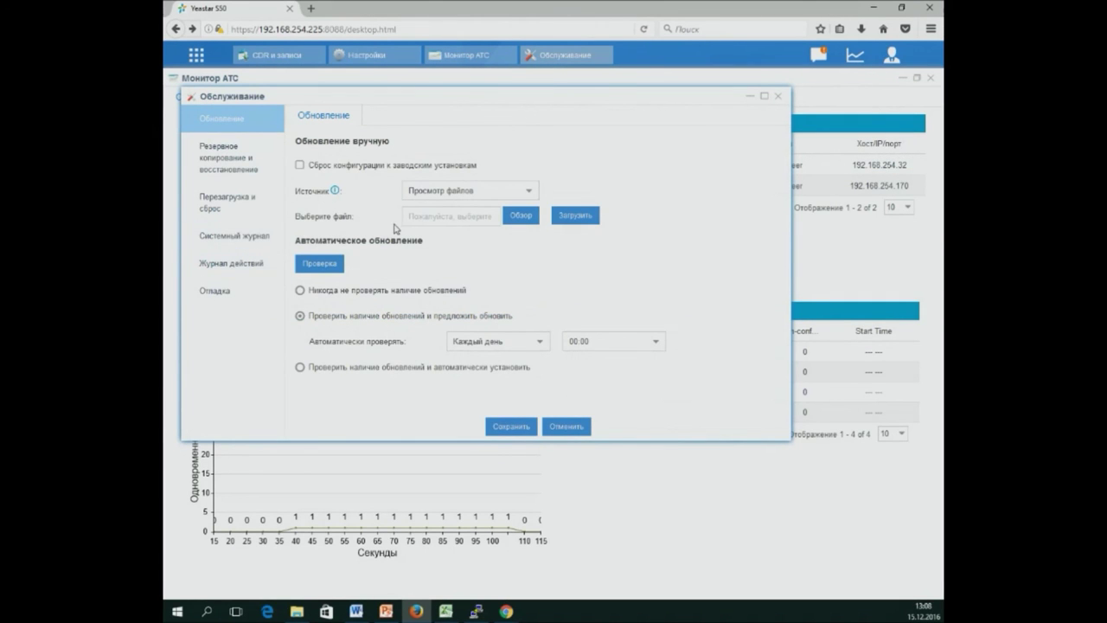
pyautogui.click(263, 237)
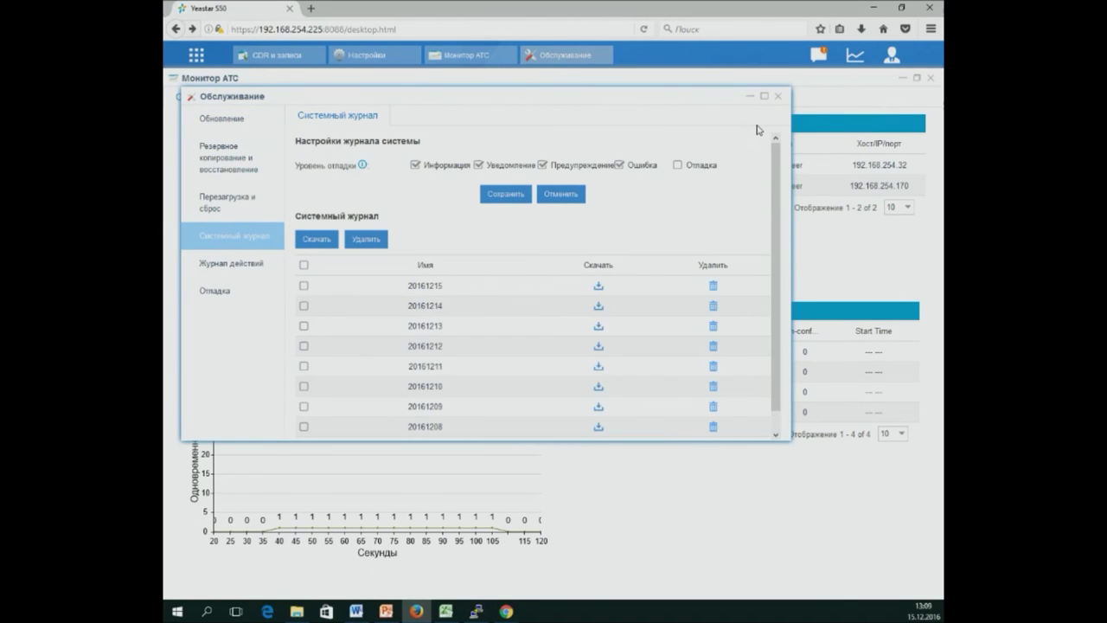
pyautogui.click(224, 298)
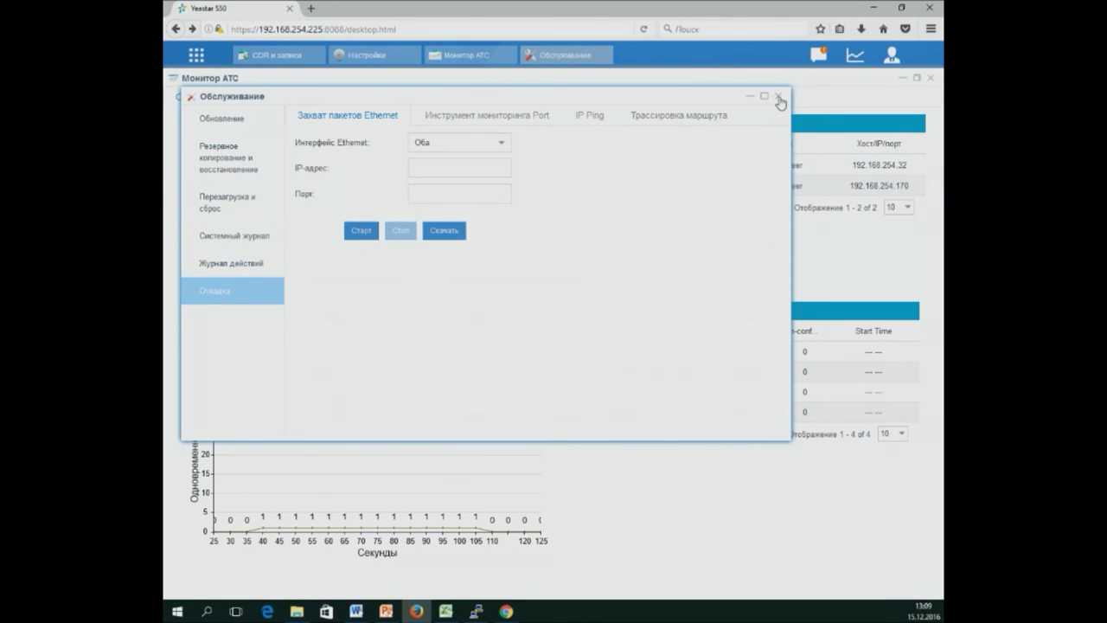
pyautogui.click(779, 97)
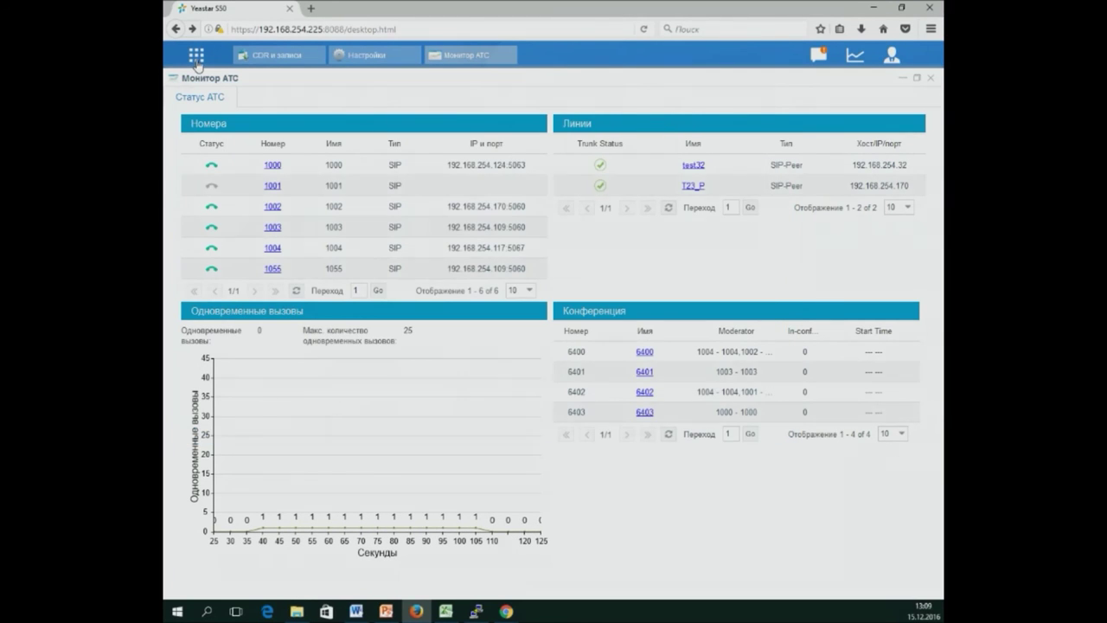
# - Return to the PBX settings and review the event log and the event recording and notification settings
pyautogui.click(196, 59)
pyautogui.click(222, 121)
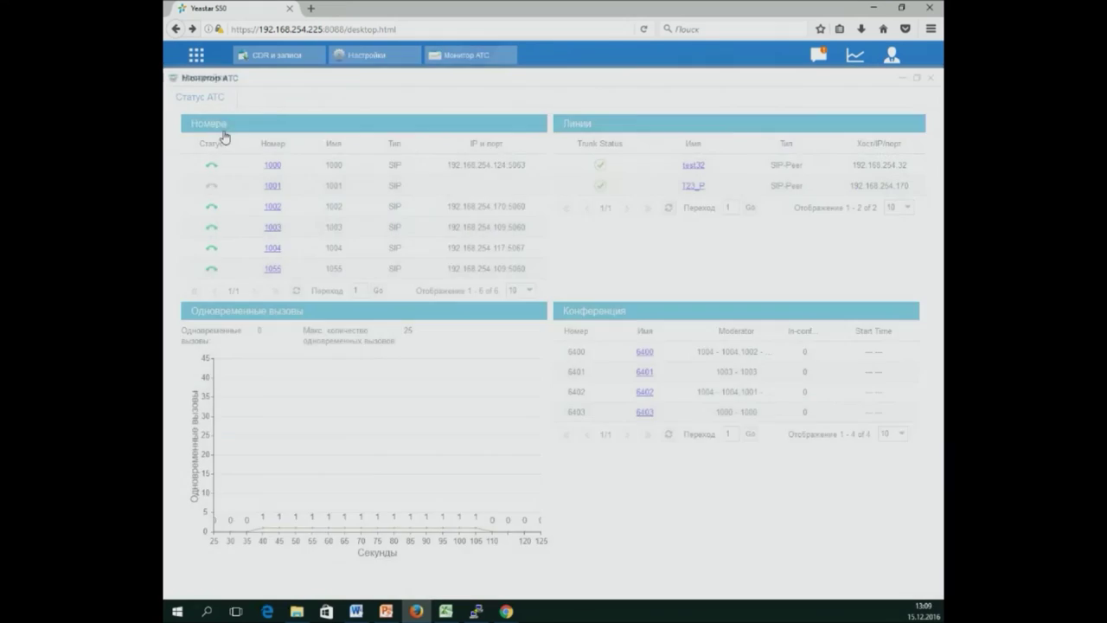
pyautogui.click(177, 258)
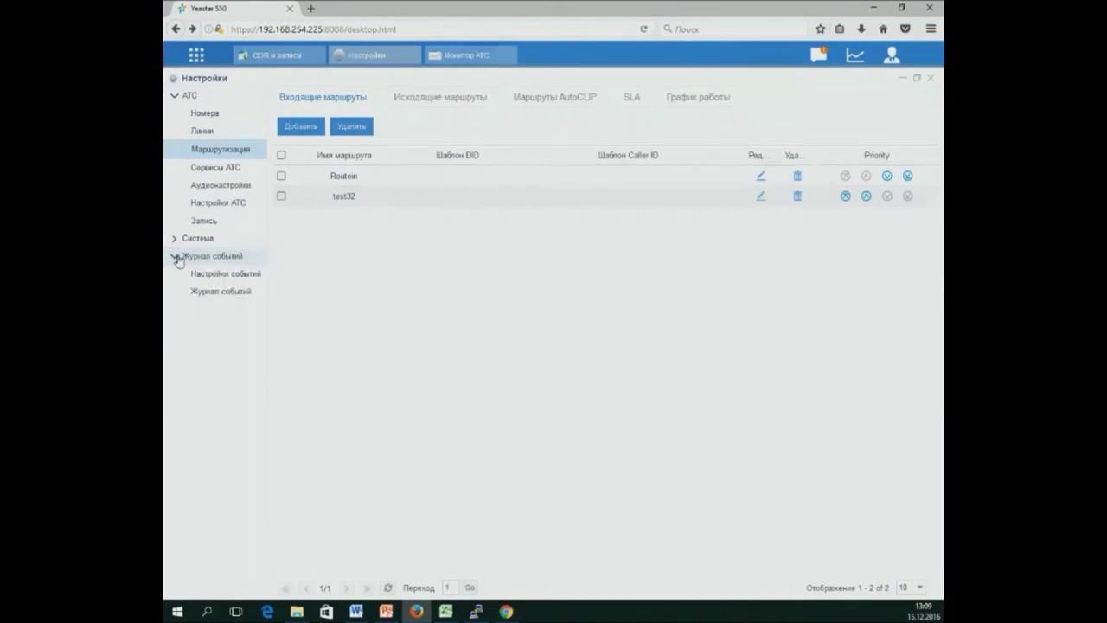
pyautogui.click(242, 294)
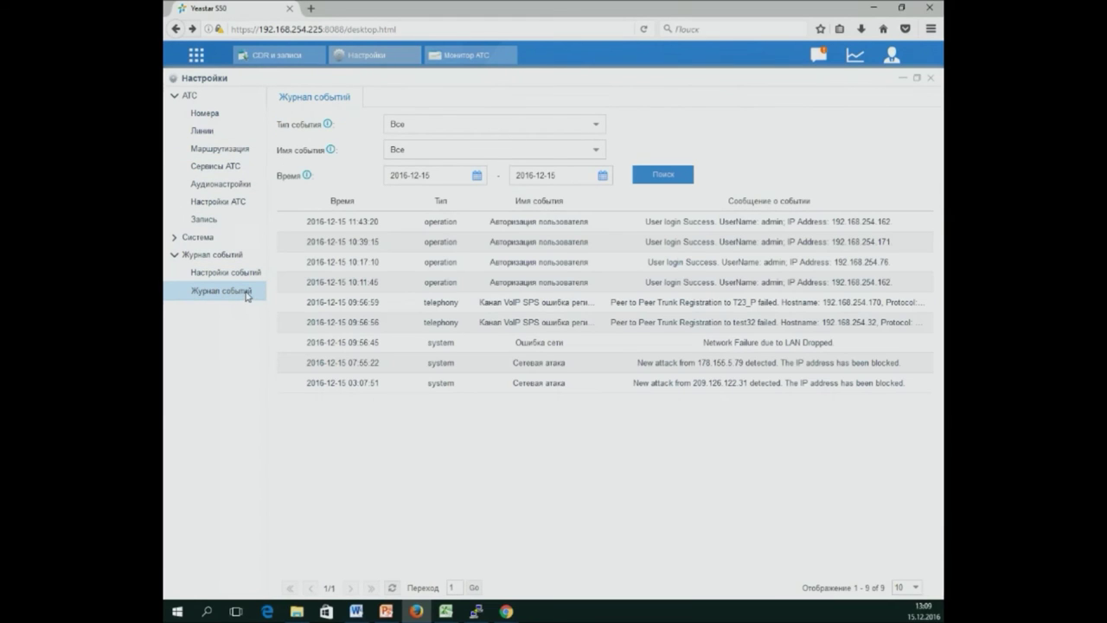
pyautogui.click(252, 275)
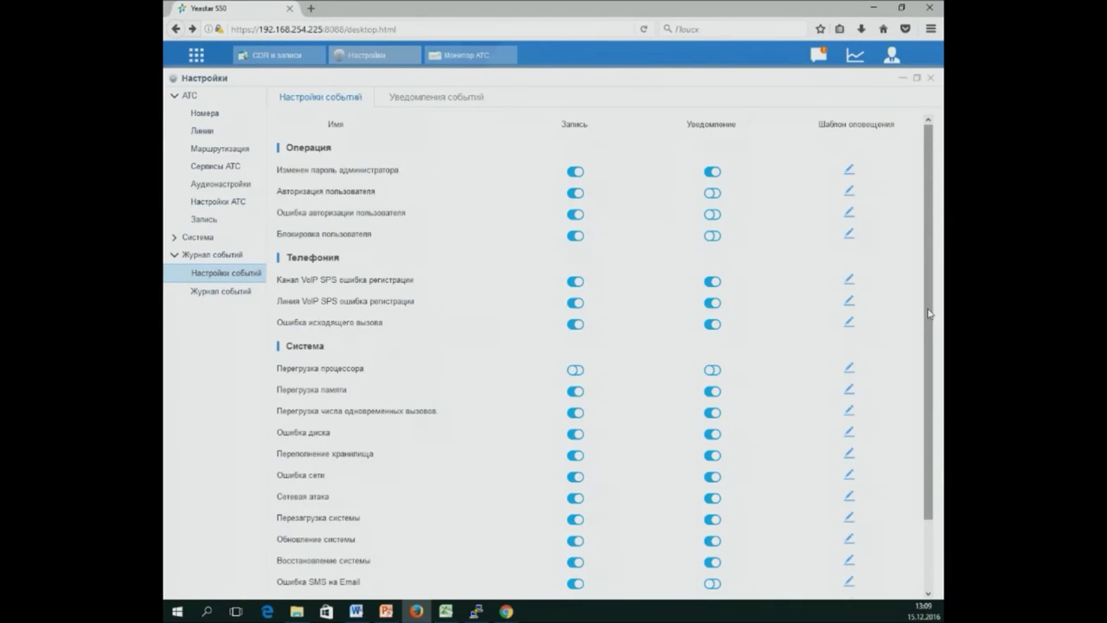
# - Examine the full list of operation, telephony and system events with their recording and notification options, and open the call recording settings (Запись)
pyautogui.moveTo(930, 316); pyautogui.dragTo(916, 418)
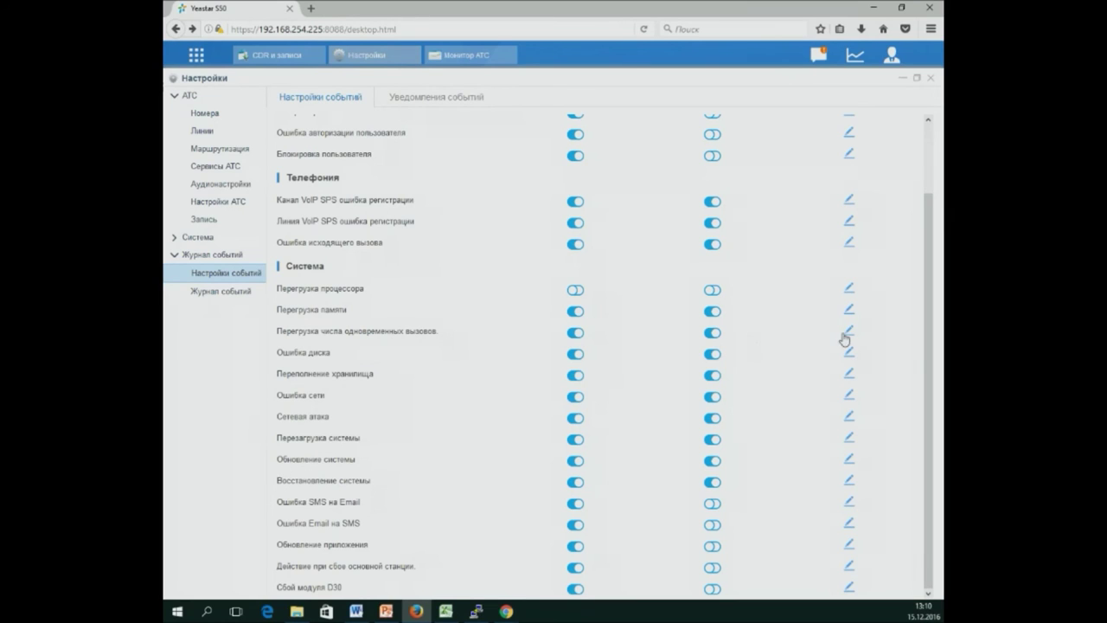
pyautogui.moveTo(927, 355); pyautogui.dragTo(936, 242)
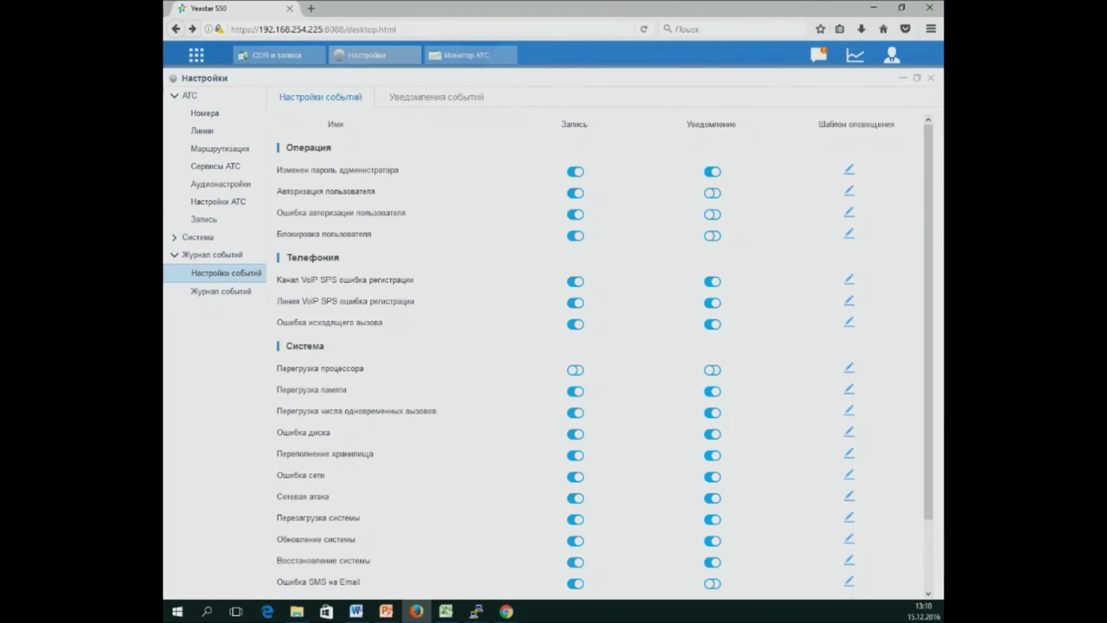
pyautogui.hotkey('alt', 'Tab')
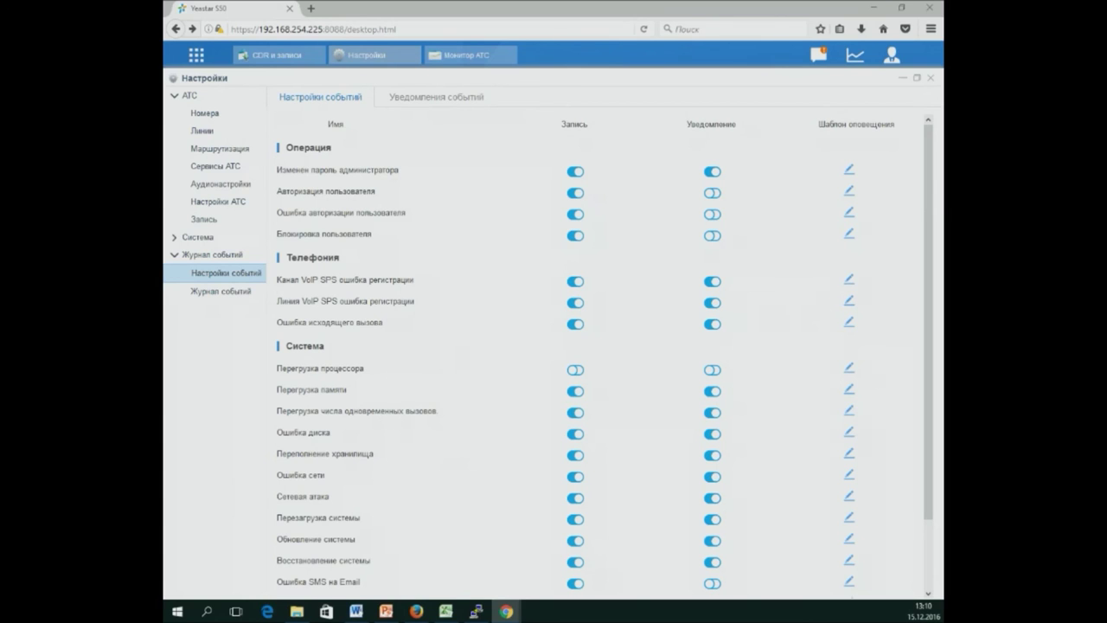
pyautogui.moveTo(927, 238); pyautogui.dragTo(927, 370)
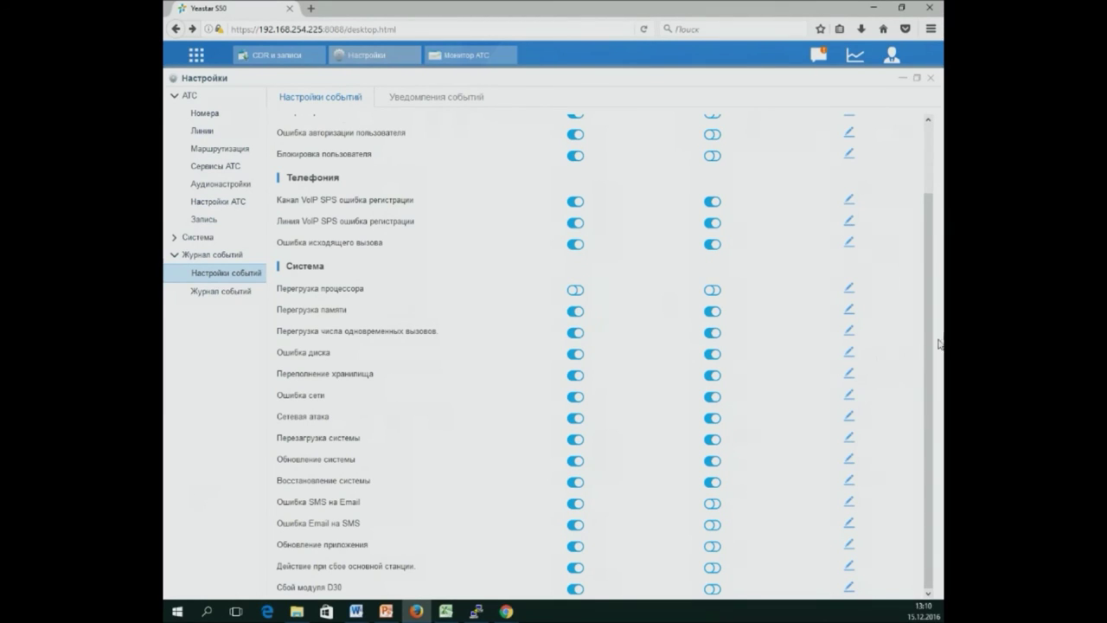
pyautogui.moveTo(938, 343); pyautogui.dragTo(942, 253)
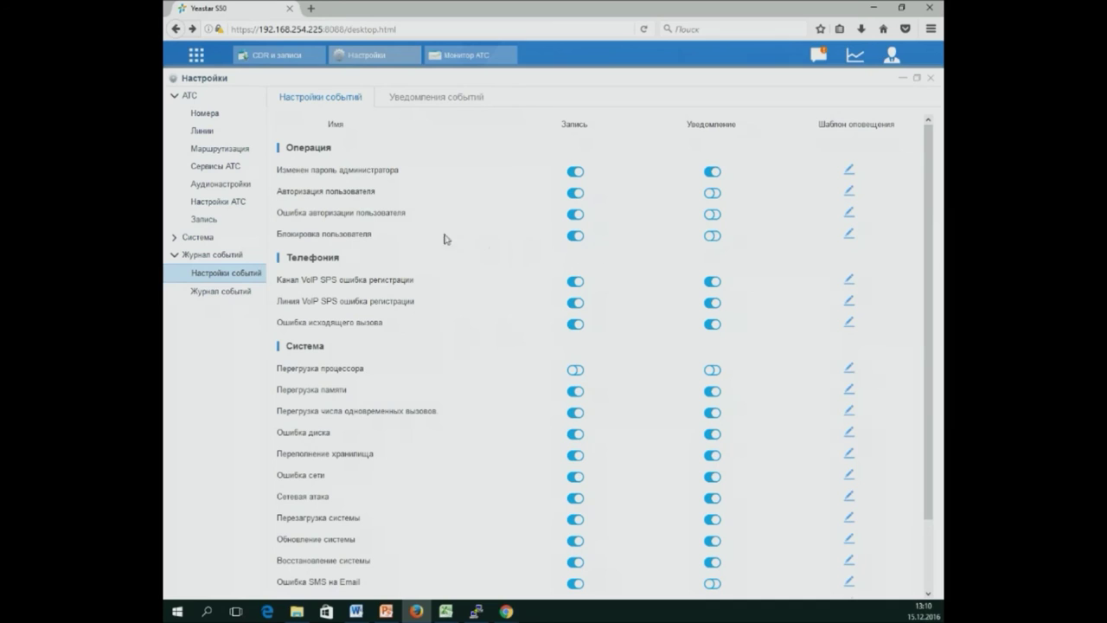
pyautogui.click(218, 221)
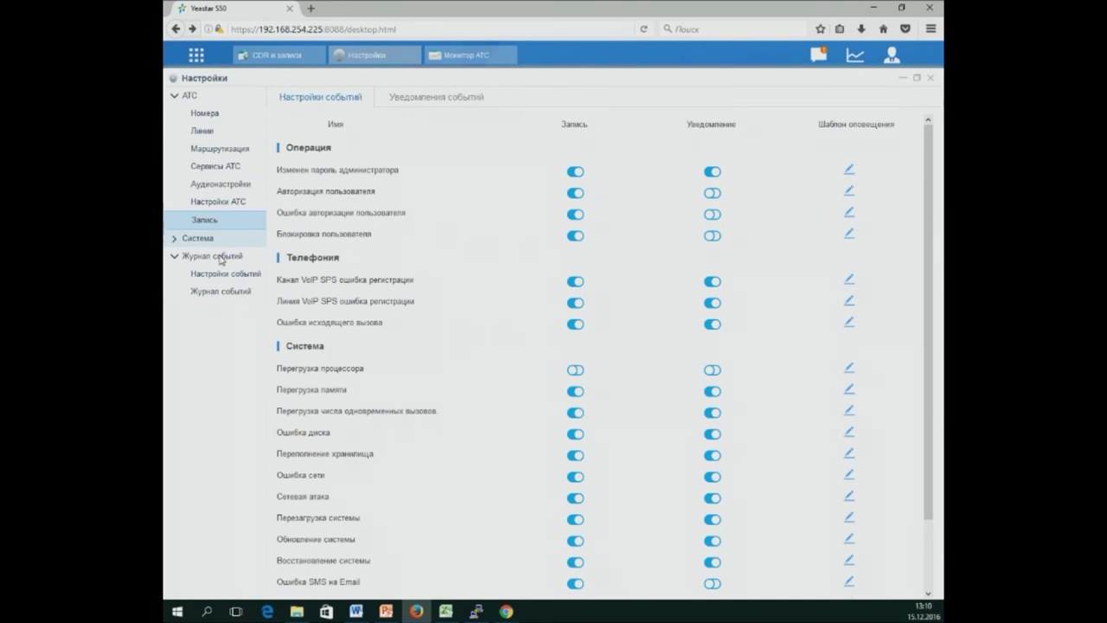